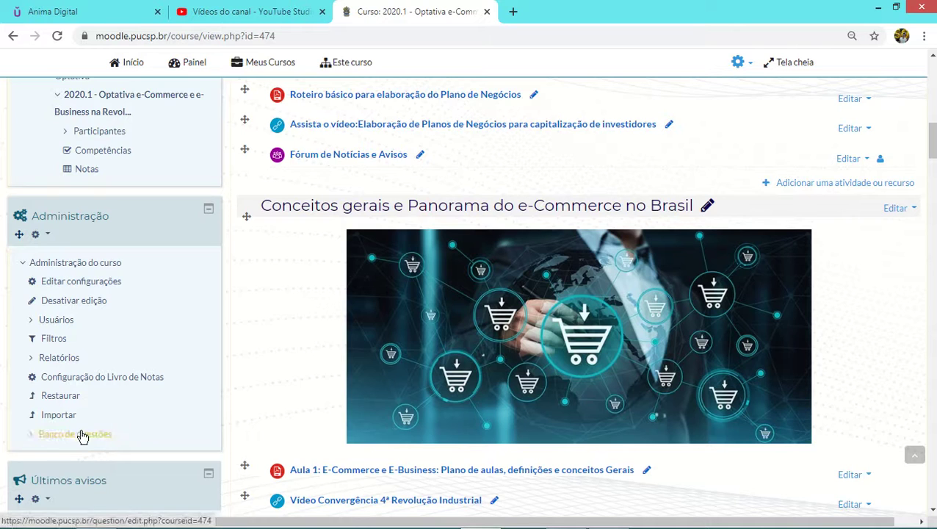
Open the question bank (Banco de questões) of the 2020.1 Optativa e-Commerce course
left_click(81, 434)
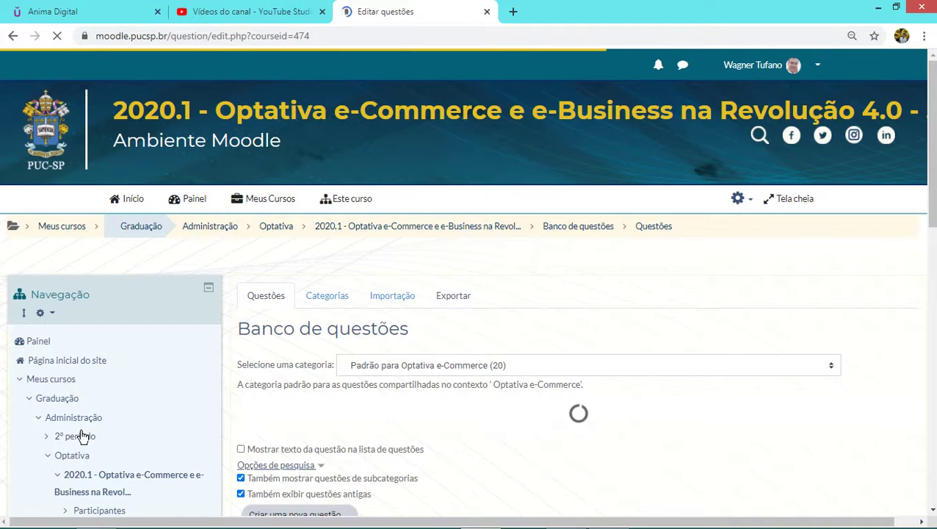
scroll(417, 403, "down", 2)
scroll(416, 404, "down", 1)
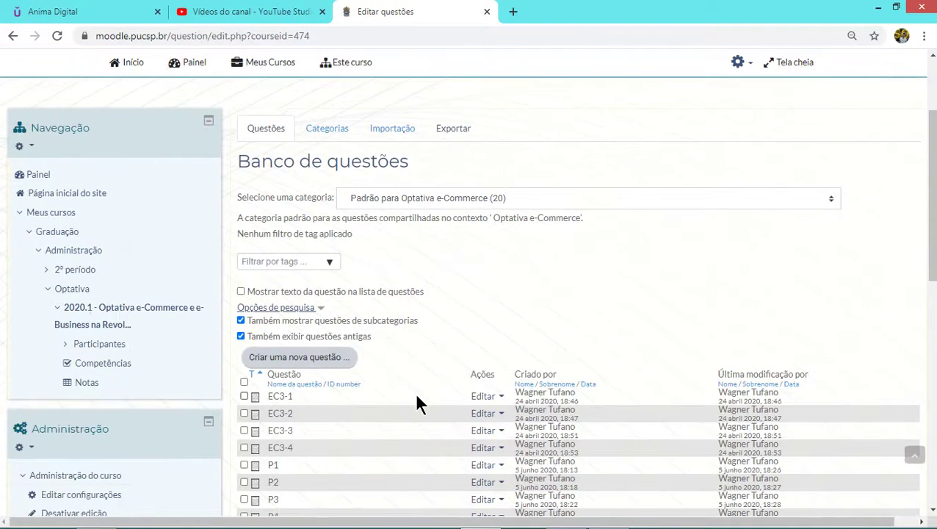
scroll(415, 407, "down", 2)
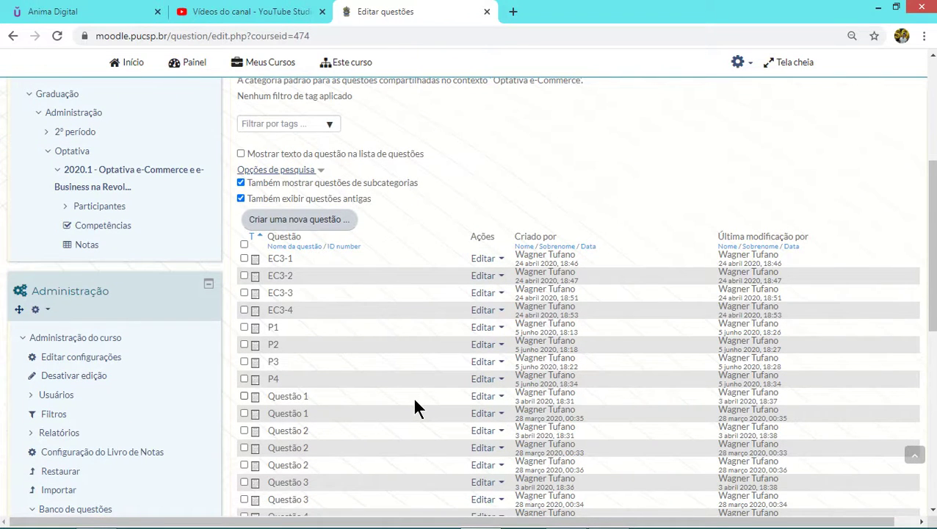
scroll(415, 408, "up", 1)
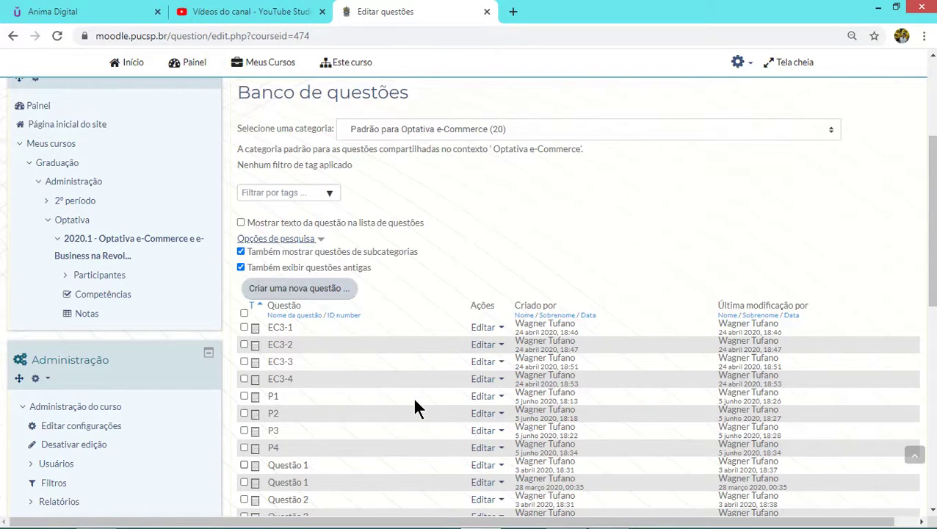
Start a new question of type Múltipla escolha in the default Optativa e-Commerce category
left_click(295, 291)
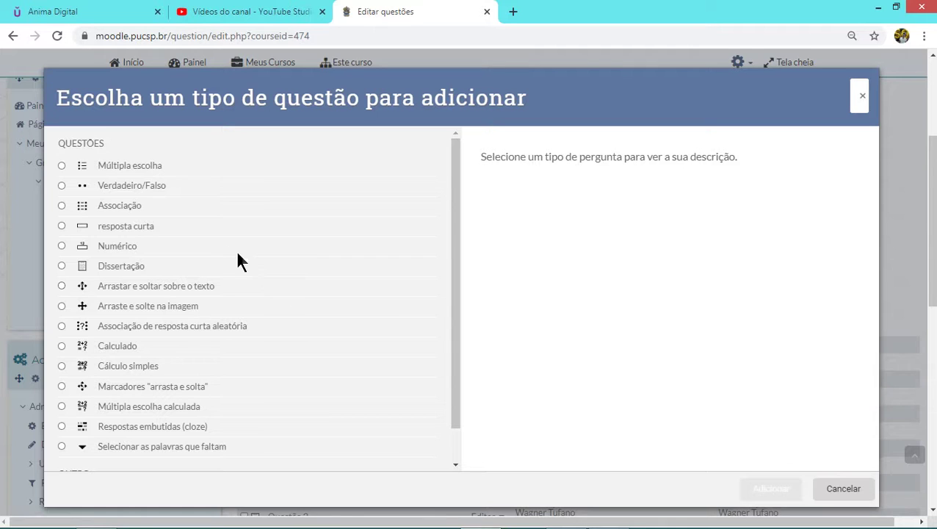
left_click(61, 166)
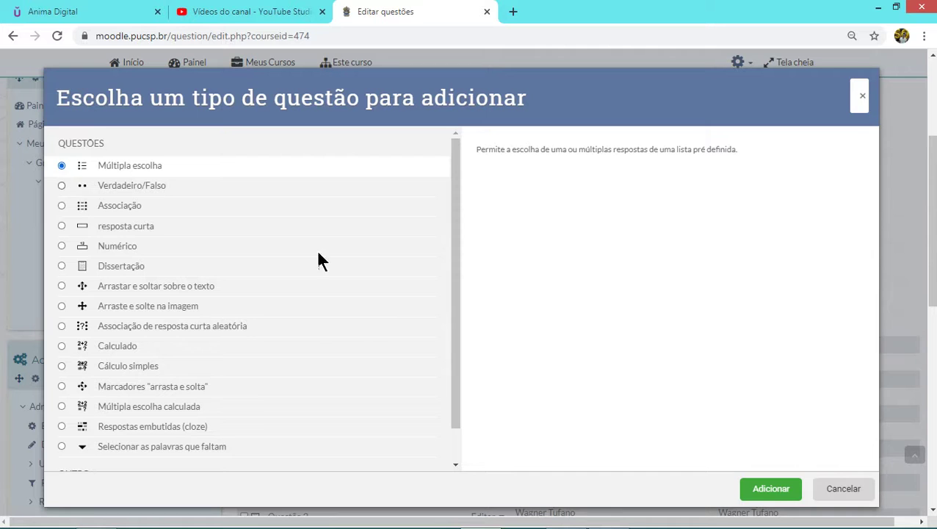
left_click(749, 494)
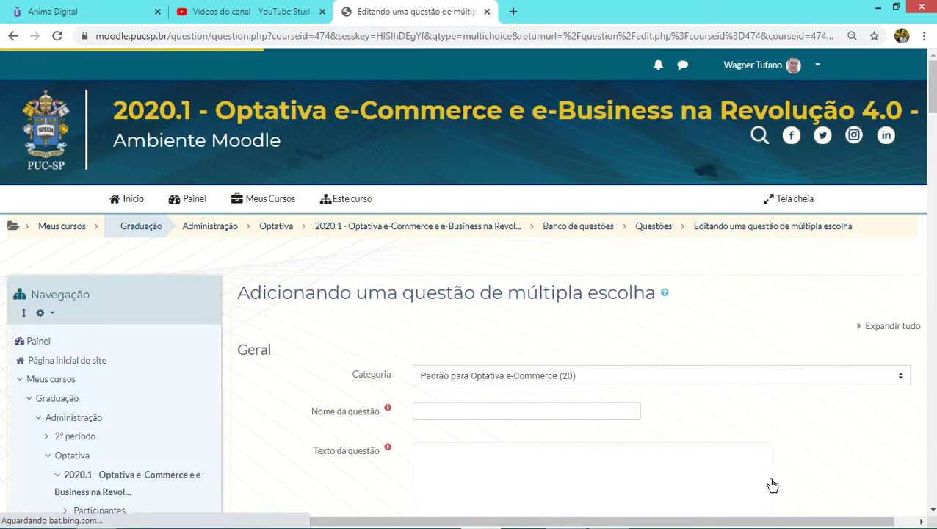
Name the multiple-choice question "Questão Treino 1"
scroll(596, 341, "down", 2)
scroll(597, 349, "down", 1)
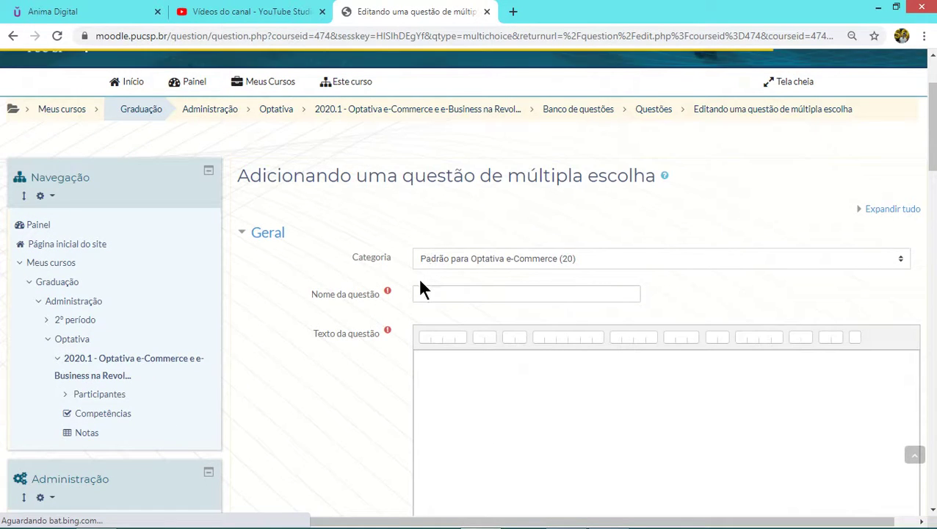
left_click(422, 294)
scroll(514, 338, "down", 2)
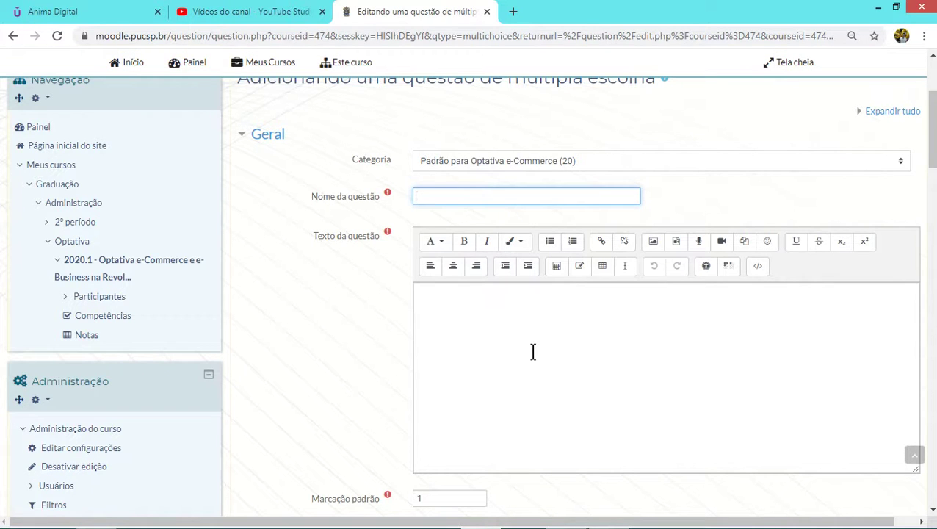
type("Ques")
type("tão T")
type("reino")
type(" (")
type("1")
Enter the question text "Pedro Álvares Cabral foi:"
left_click(452, 320)
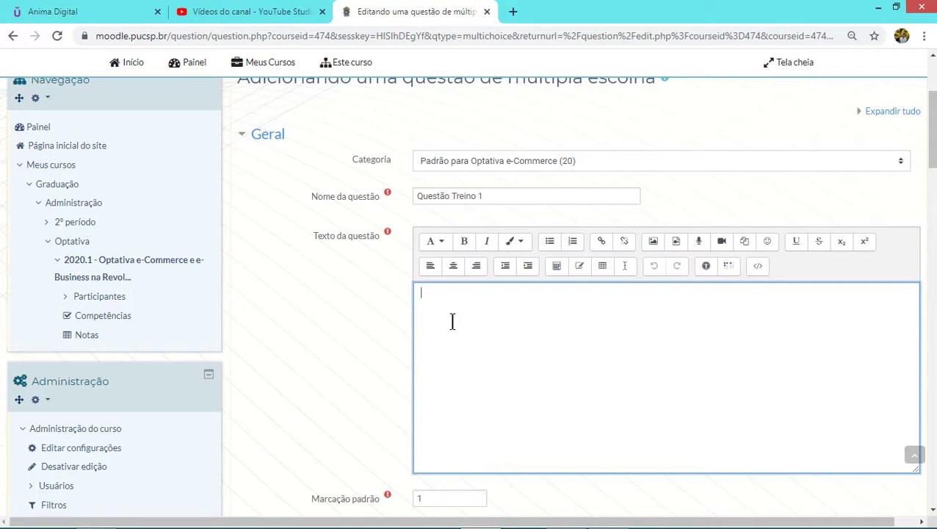
type("Pedro álvares Cabral foi")
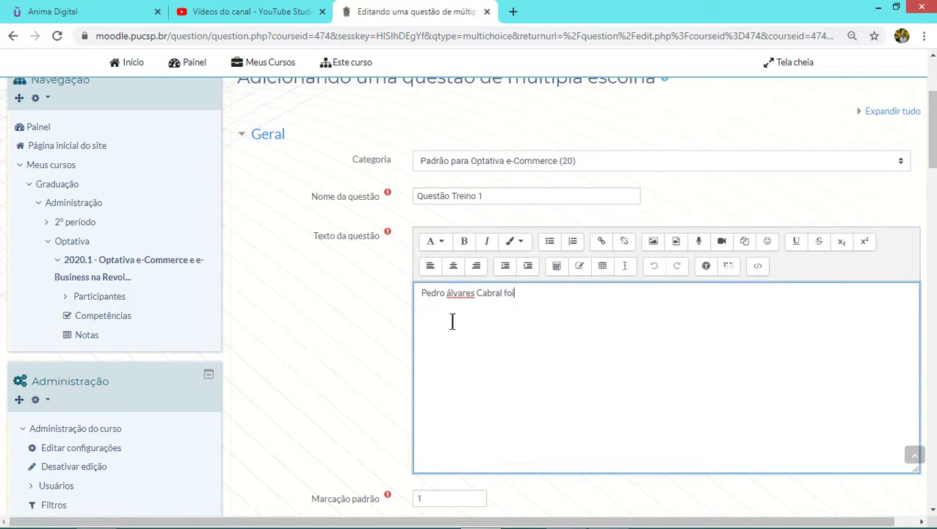
type(":")
left_click(448, 294)
key("Delete")
type("Á")
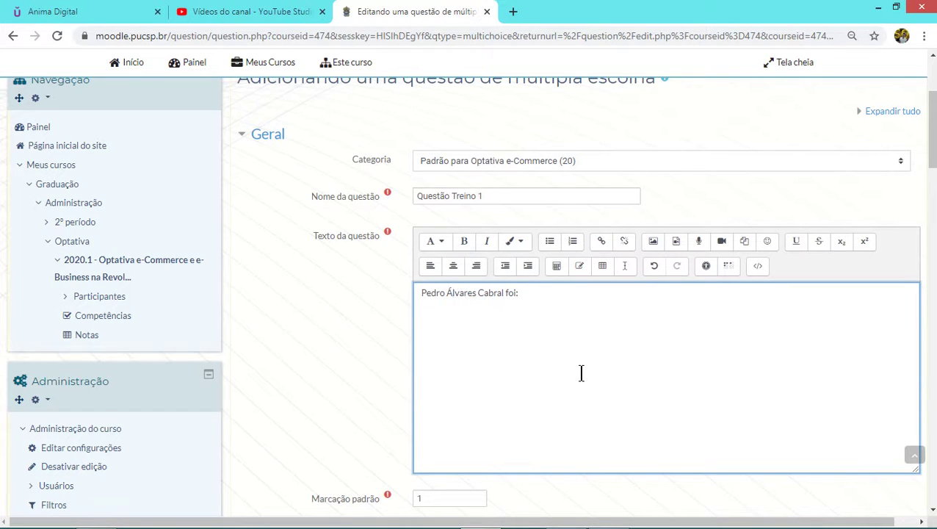
Enter the general feedback "Um grande nome da história Brasileira" for the question
scroll(580, 373, "down", 2)
scroll(580, 373, "down", 1)
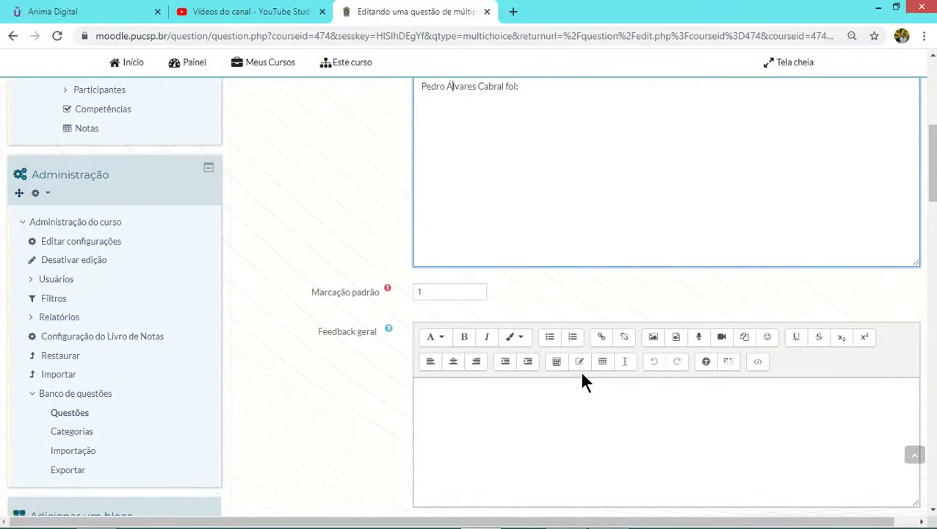
scroll(580, 373, "up", 3)
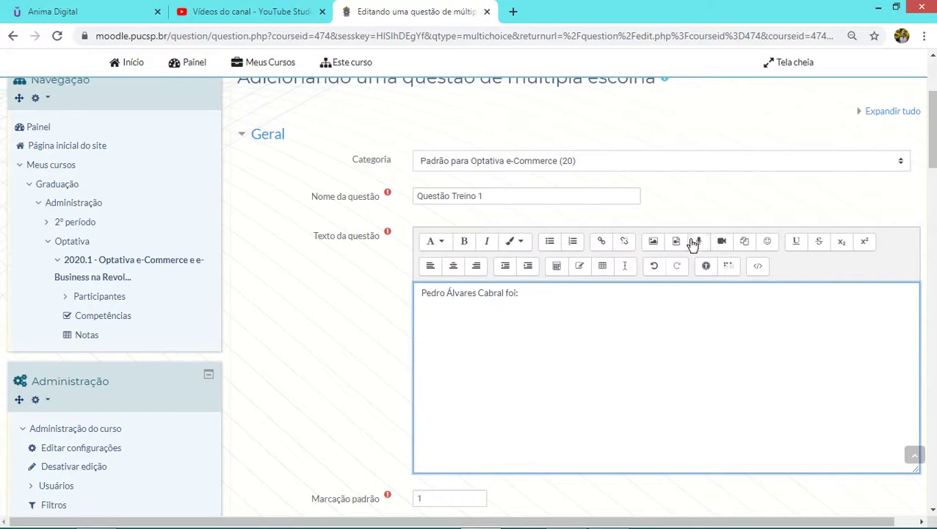
scroll(613, 334, "down", 5)
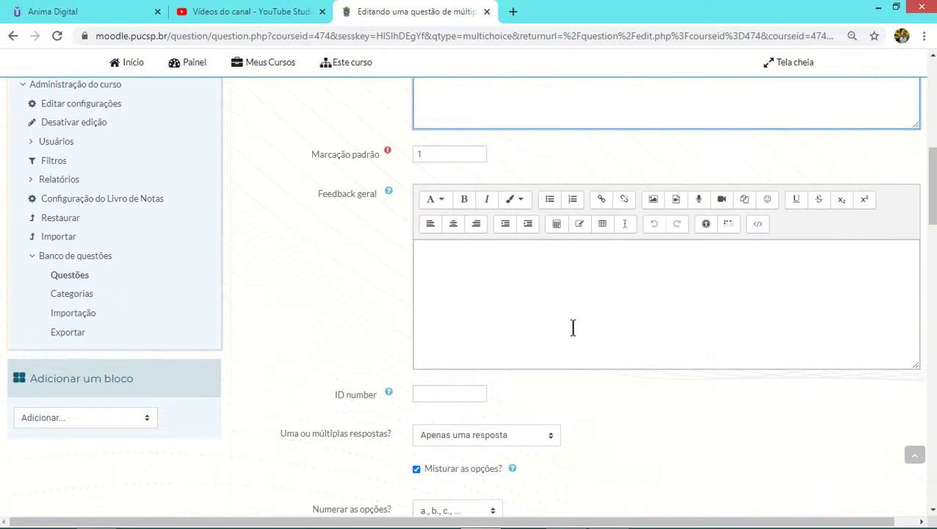
left_click(464, 265)
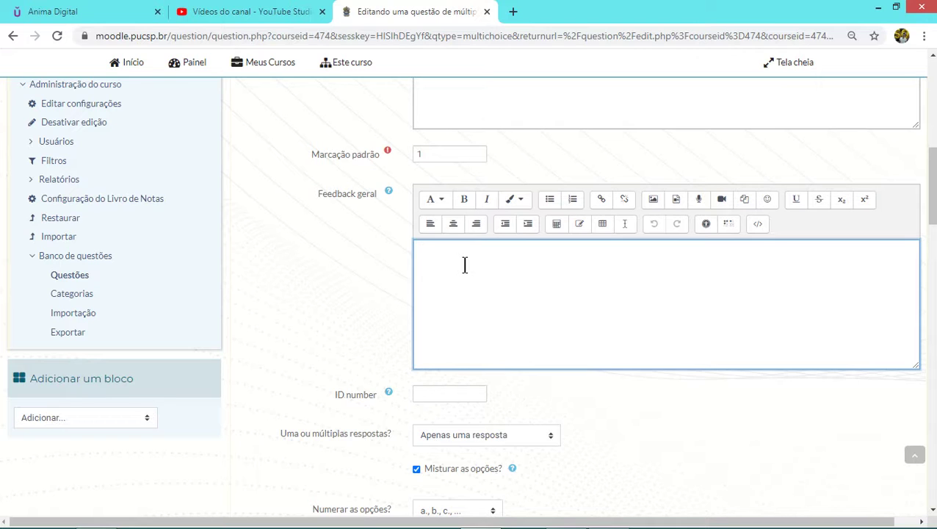
type("Um grande nome da his")
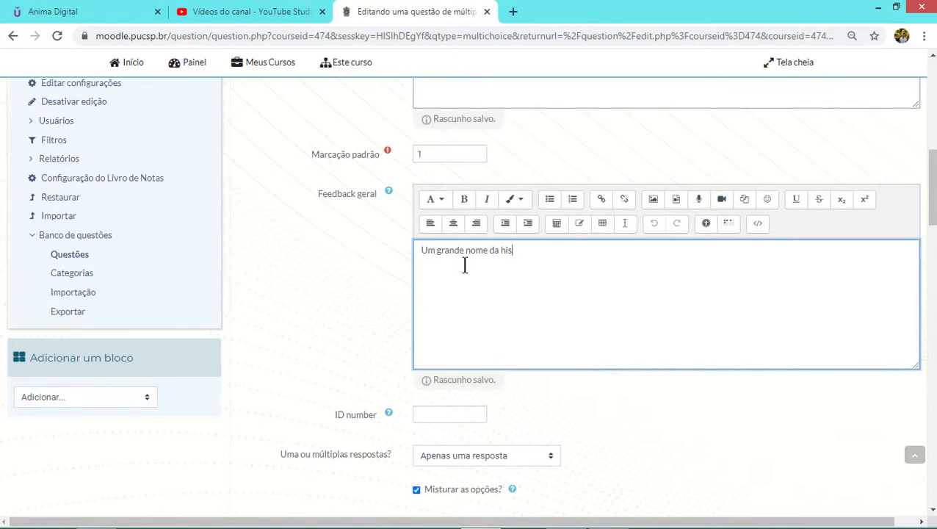
type("tória Bra")
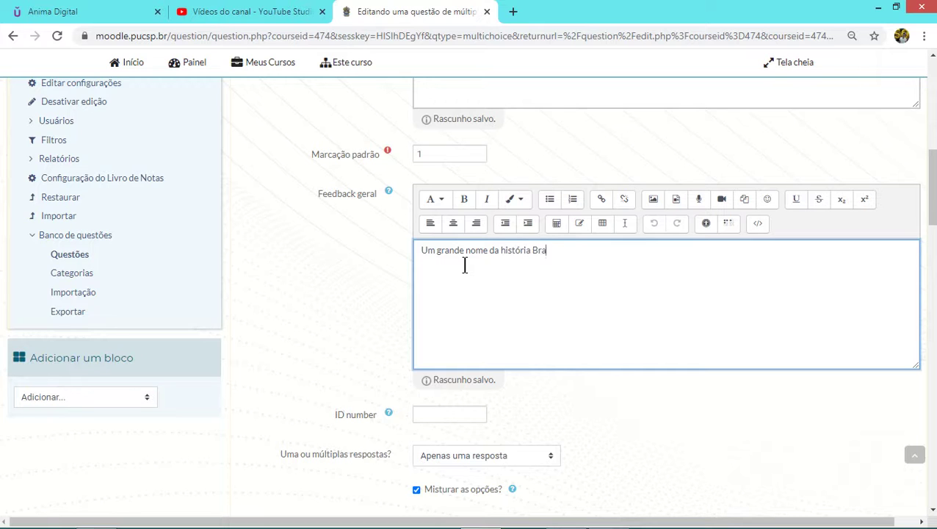
type("sileira")
Fill in answer option 1 with "O descobridor do Brasil" and set its grade to 100%
scroll(464, 265, "down", 2)
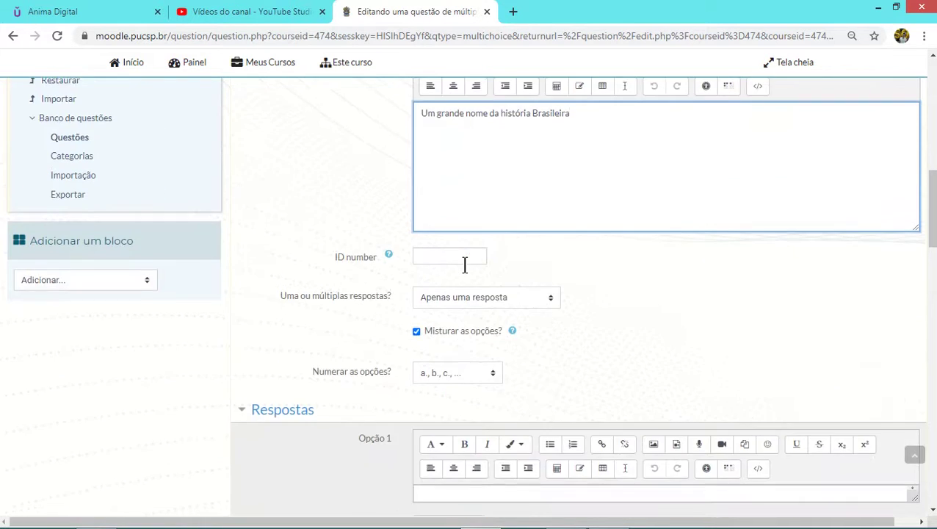
scroll(464, 265, "down", 2)
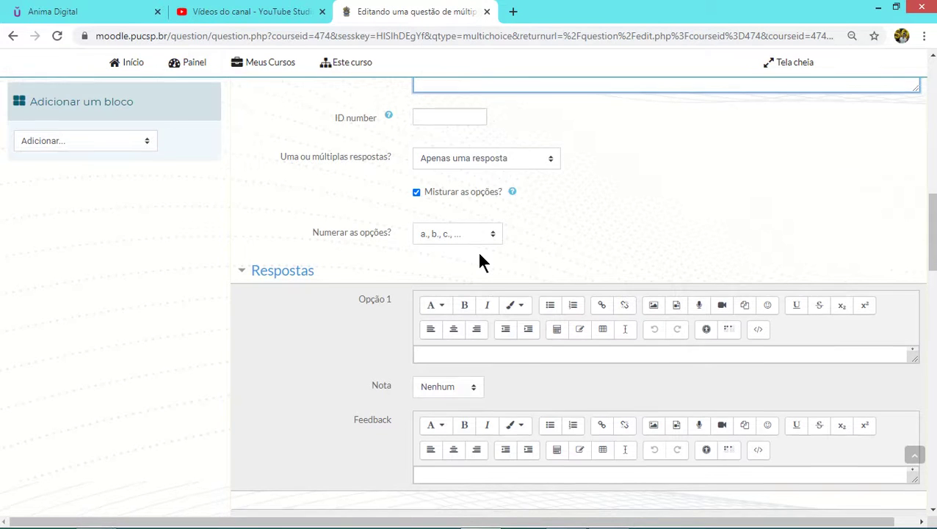
scroll(480, 255, "down", 1)
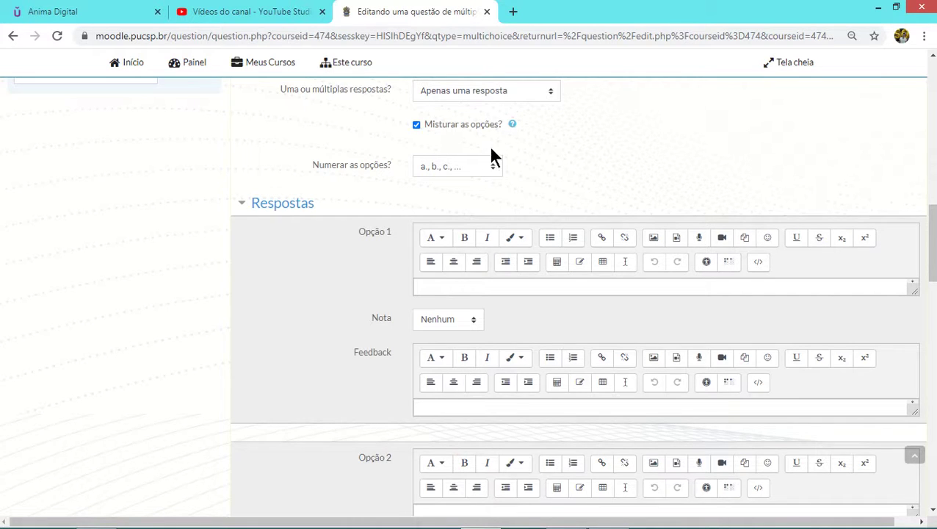
left_click(426, 287)
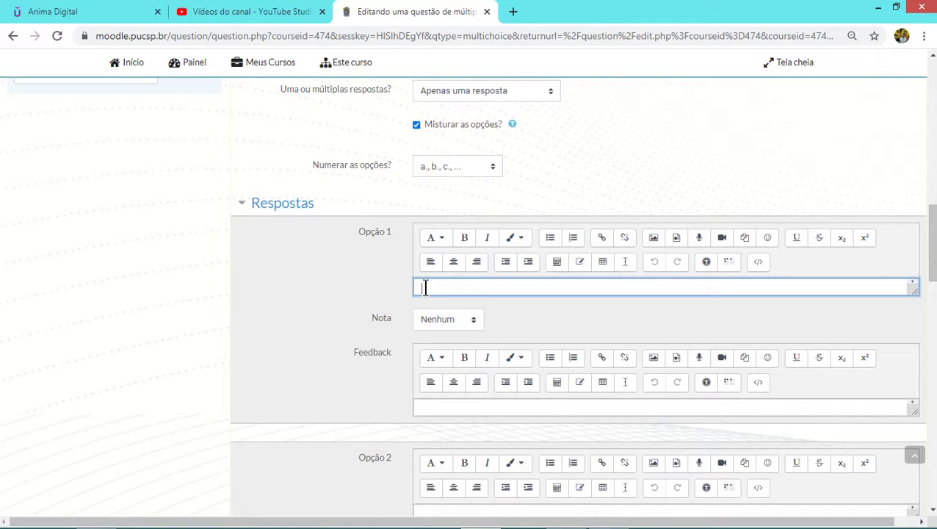
type("O descobrido")
key("BackSpace")
type("r do Brail")
key("BackSpace")
key("BackSpace")
type("sil")
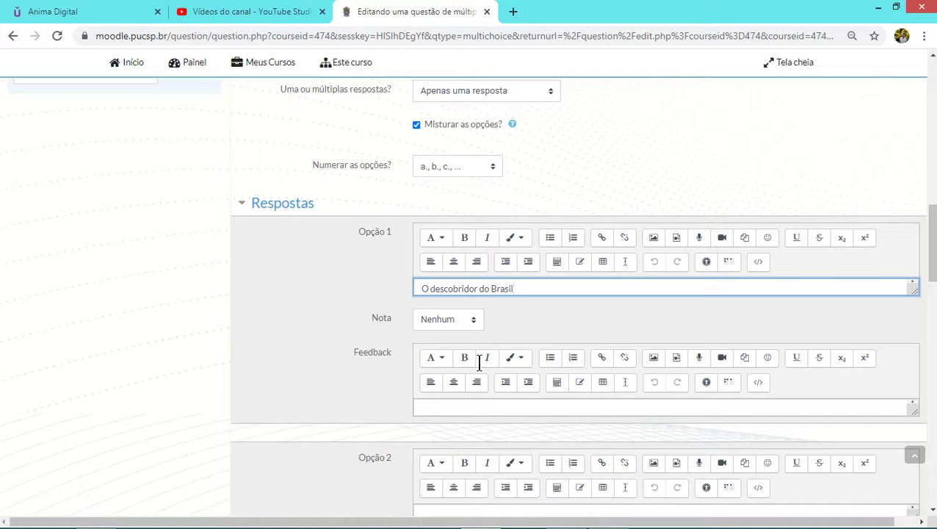
left_click(474, 321)
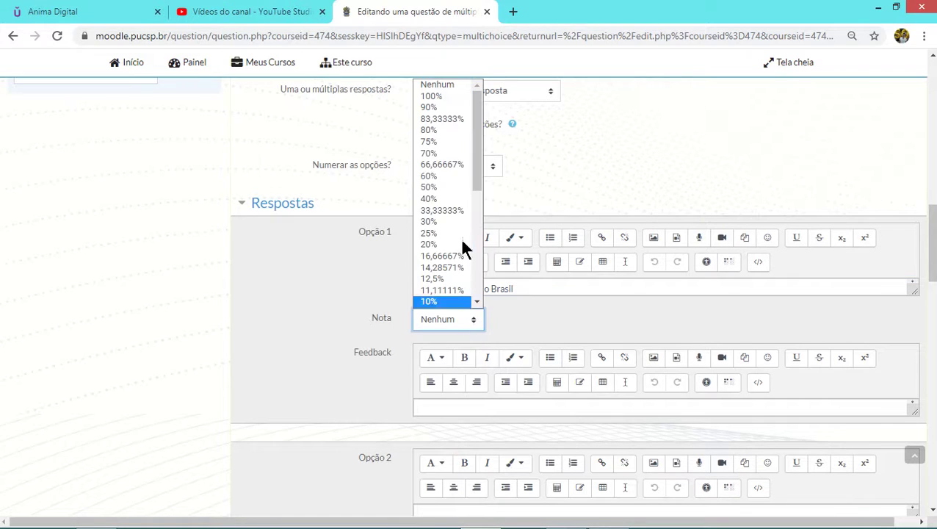
left_click(443, 100)
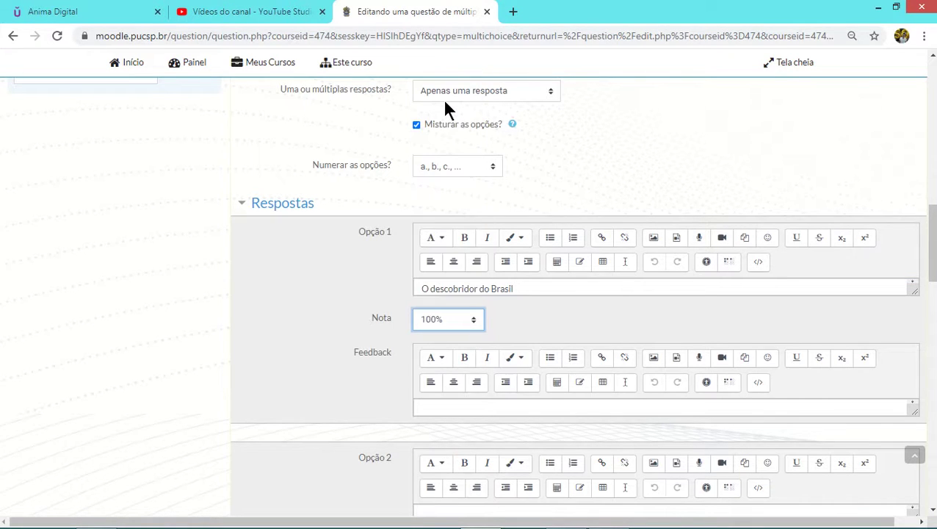
left_click(447, 410)
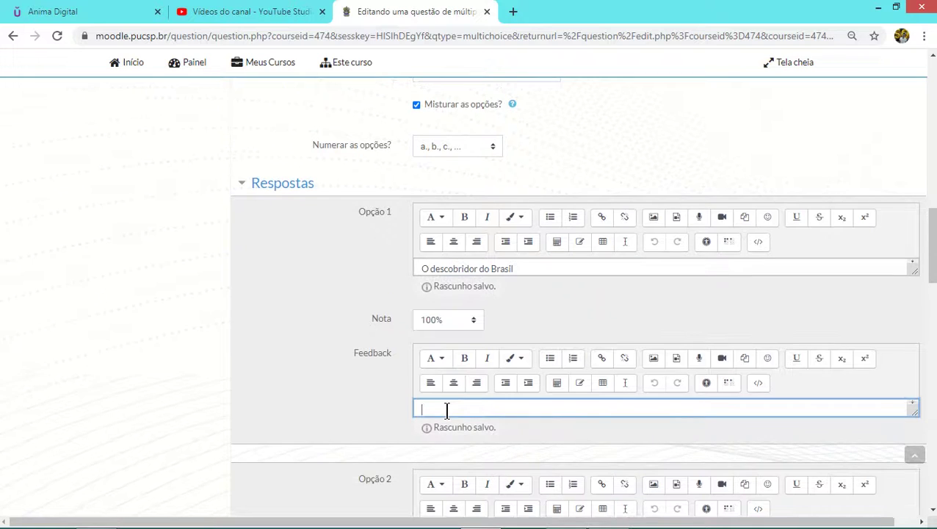
type("Parabéns você acertou!")
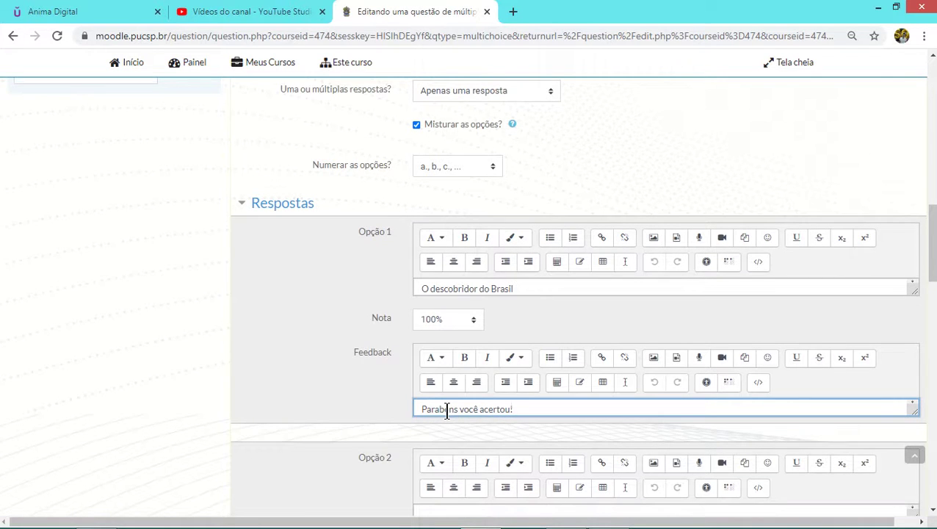
key("ctrl+a")
key("BackSpace")
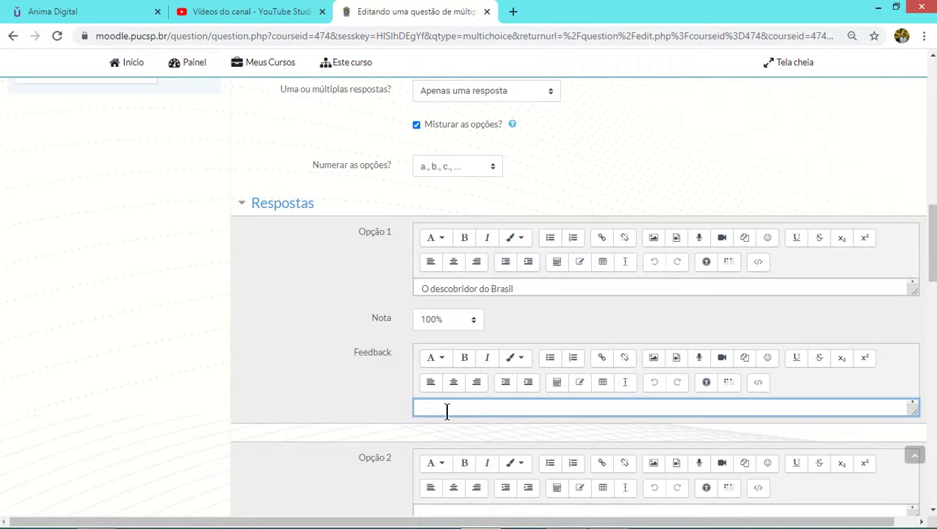
Fill in answer option 2 with "Proclamador da Independência"
scroll(528, 397, "up", 1)
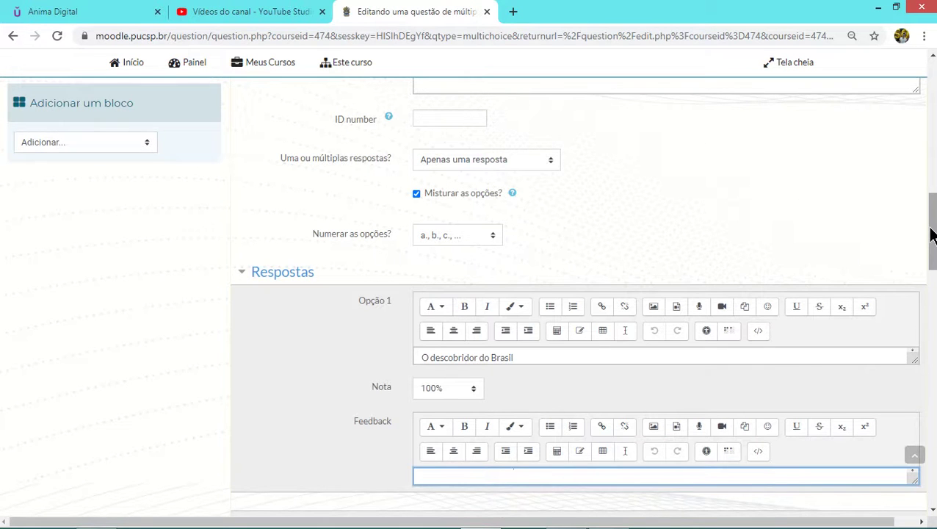
left_click_drag(931, 235, 931, 294)
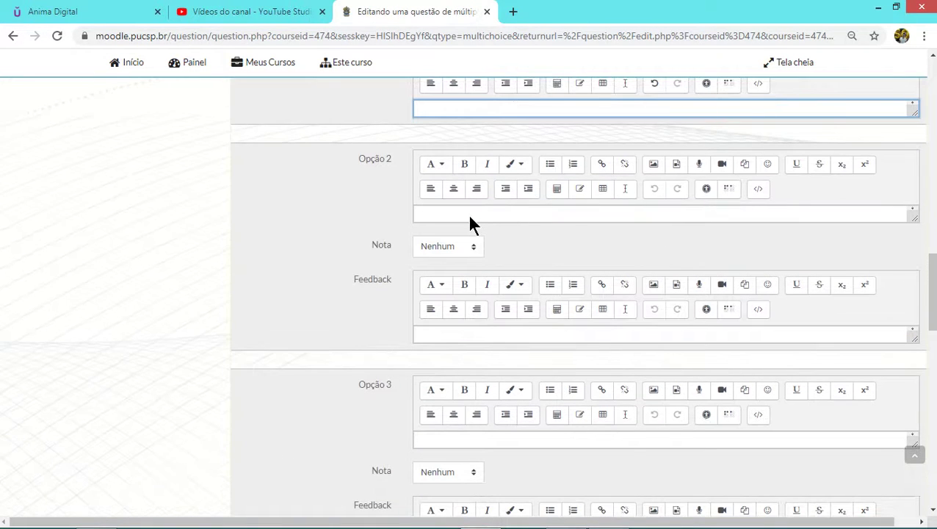
left_click(470, 217)
type("Pr")
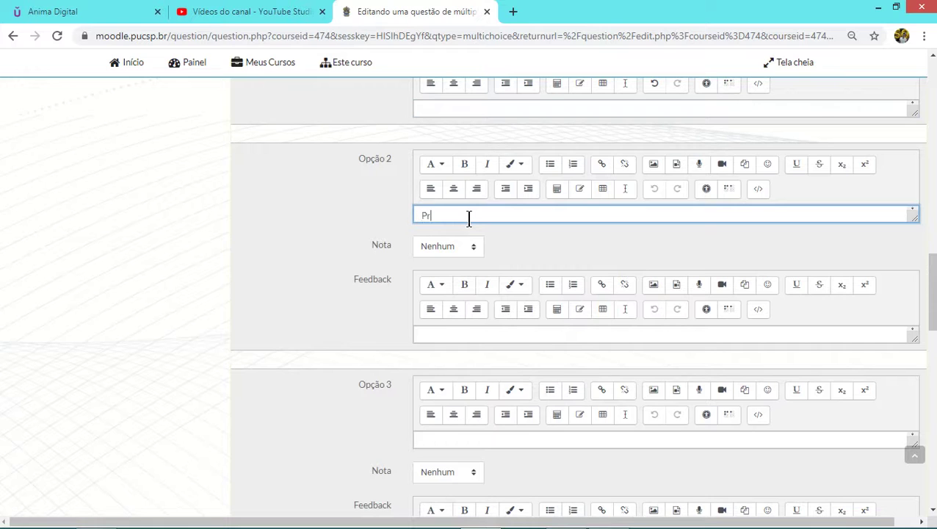
type("oclamador da Independência")
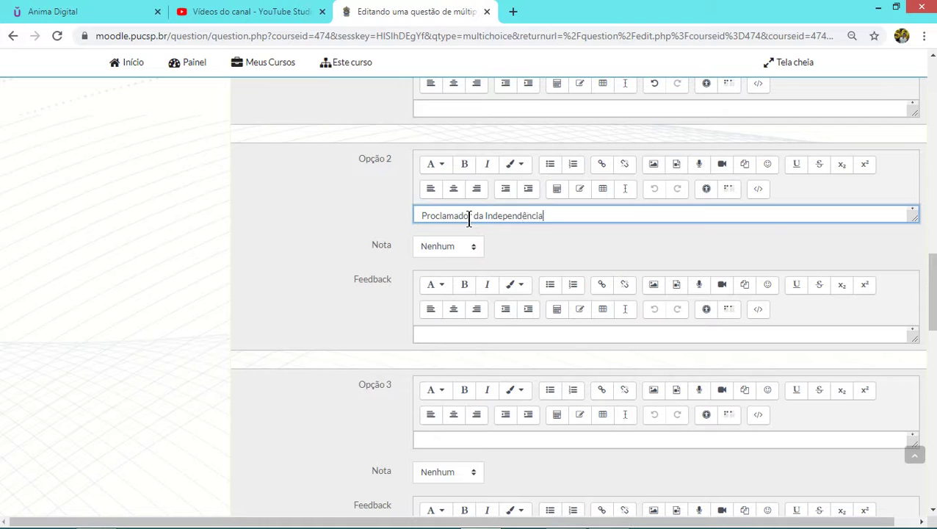
left_click(431, 336)
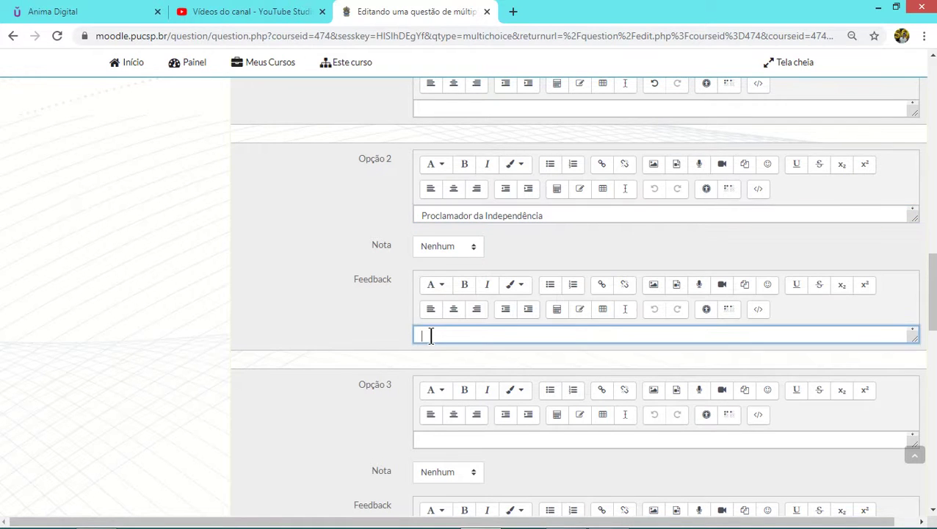
type("Alternativa errda")
key("BackSpace")
key("BackSpace")
key("BackSpace")
type("rra")
key("BackSpace")
key("BackSpace")
key("BackSpace")
type("rada!")
key("ctrl+a")
key("BackSpace")
Fill in answer option 3 with "Proclamador da República"
scroll(450, 347, "up", 1)
scroll(616, 331, "down", 3)
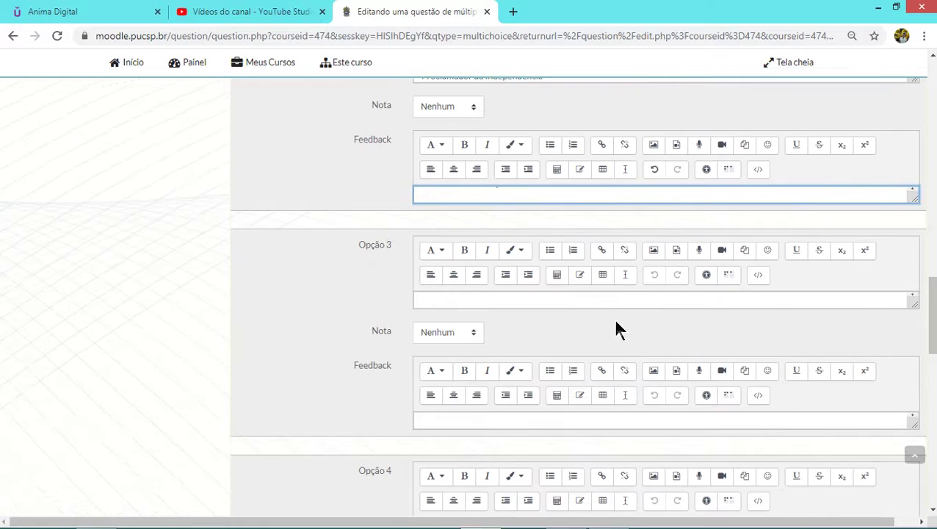
left_click(485, 302)
type("P")
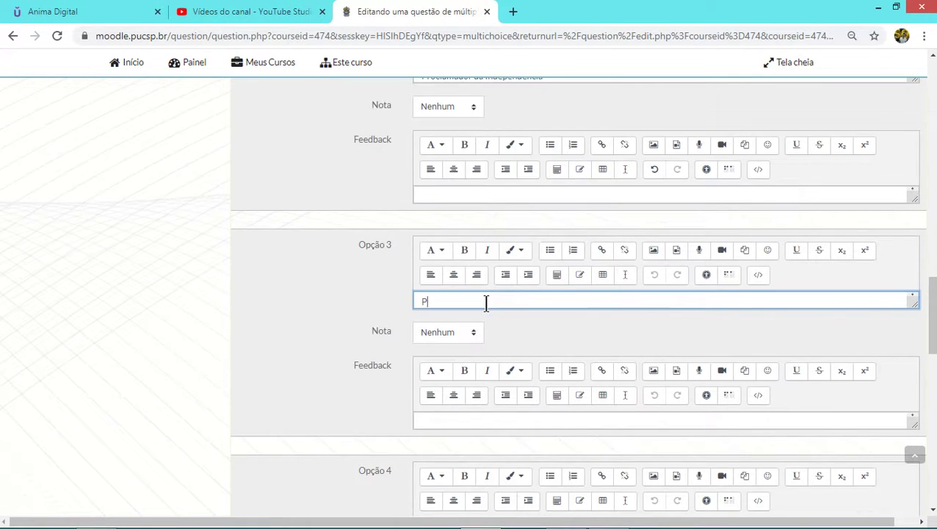
type("roclamador da República")
Enter "Alternativa errada!" as the feedback for answer option 3
left_click(444, 418)
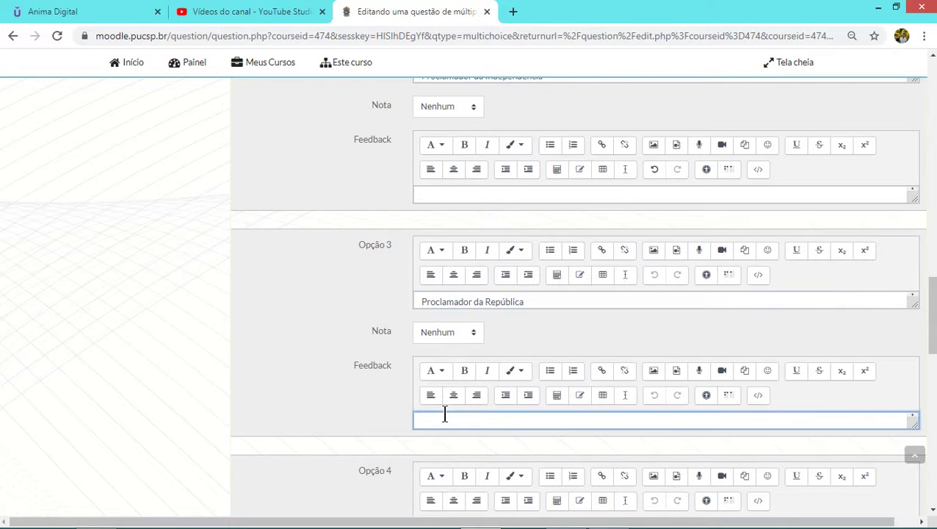
type("Alternativa ")
type("errr")
type("ada!")
key("ctrl+a")
key("BackSpace")
Fill in answer option 4 with "Descobridor da pólvora"
scroll(932, 343, "down", 2)
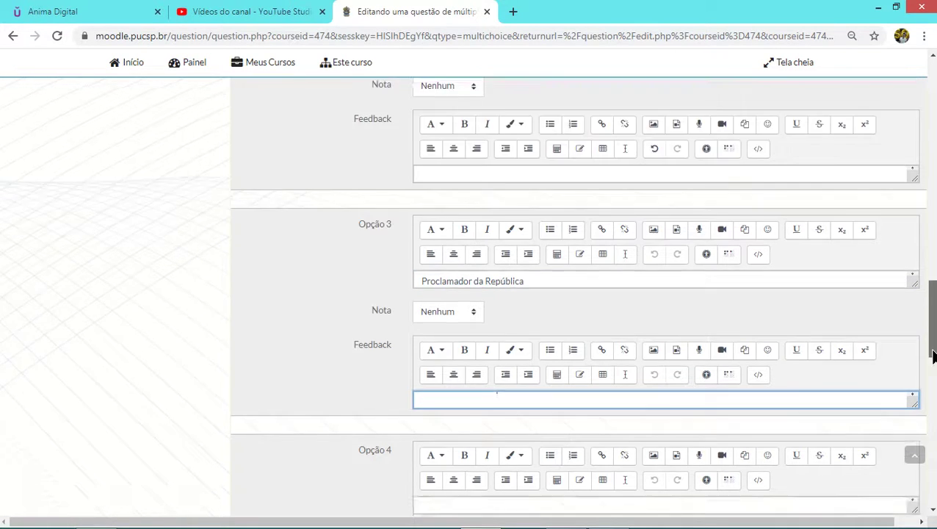
left_click(439, 363)
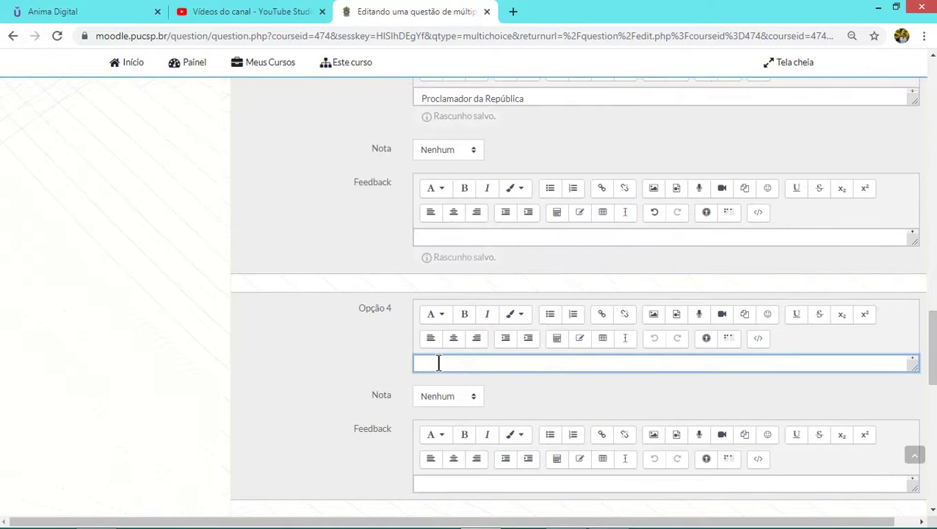
type("Desco")
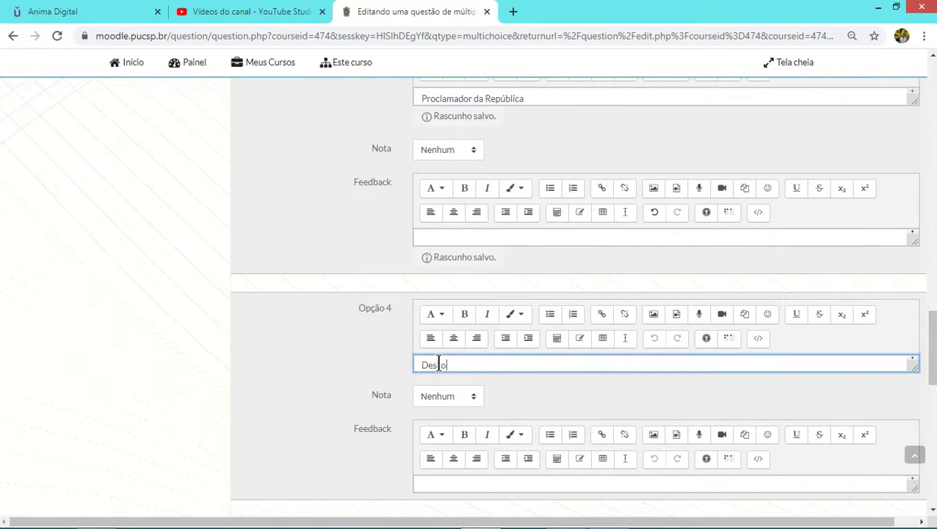
type("bridor da pólvora")
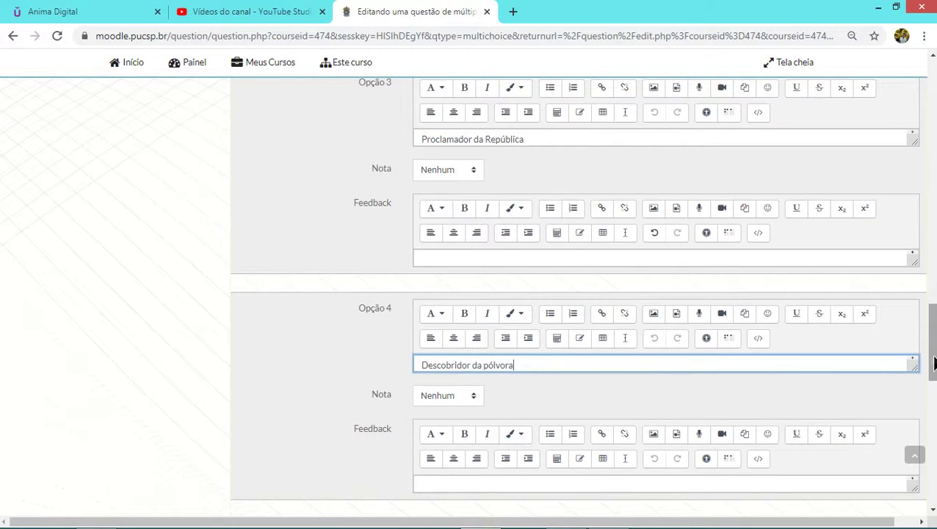
Enter "alternativa errada!" as the feedback for answer option 4
scroll(723, 397, "down", 1)
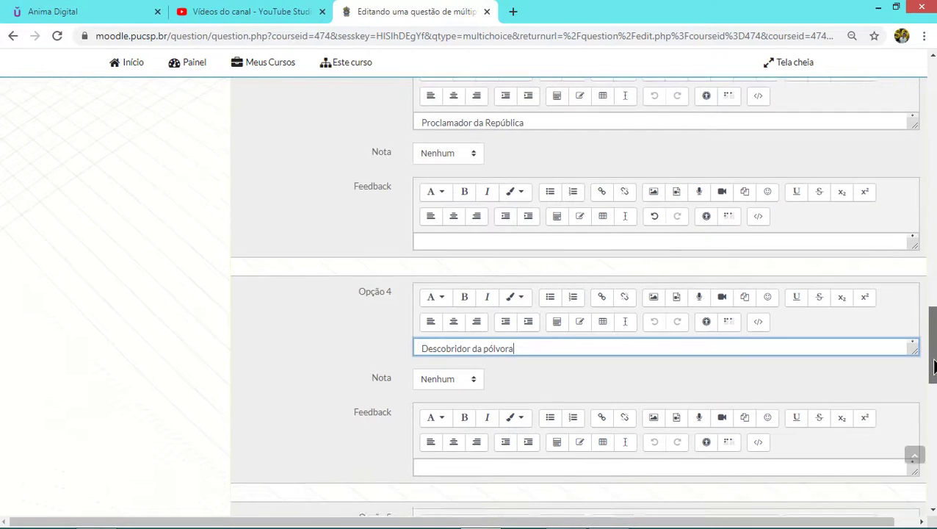
left_click(452, 410)
type("a")
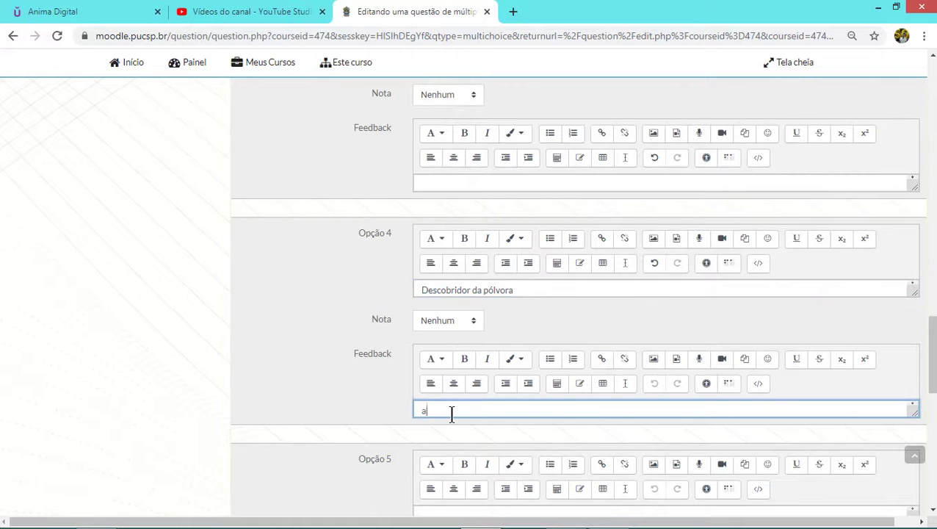
type("lternativa errada!")
key("ctrl+a")
key("BackSpace")
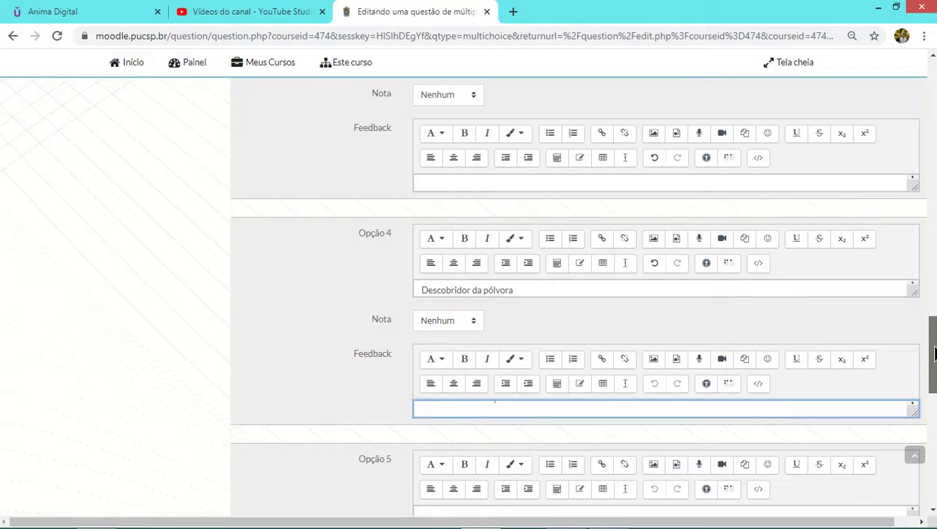
Expand the combined feedback and change the correct-answer message to "Sua resposta está correta, continue estudando sempre."
left_click_drag(934, 354, 931, 408)
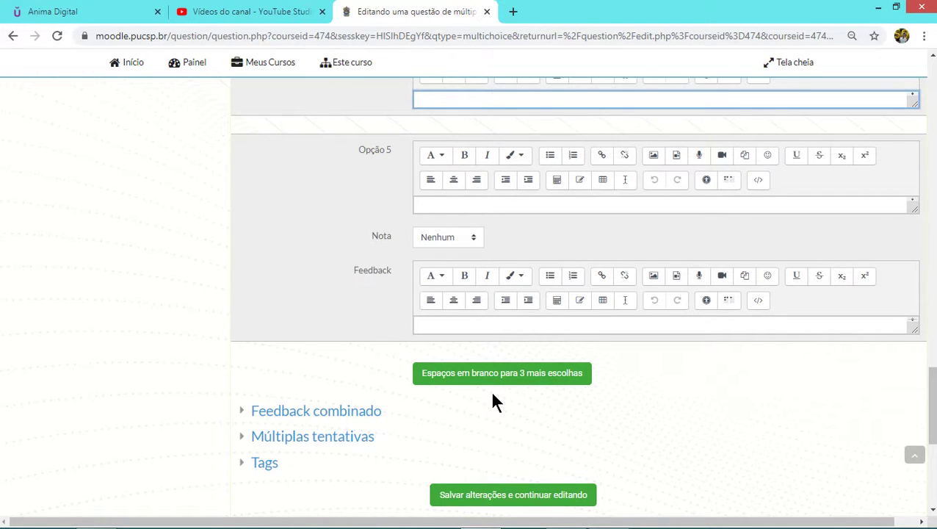
left_click(329, 414)
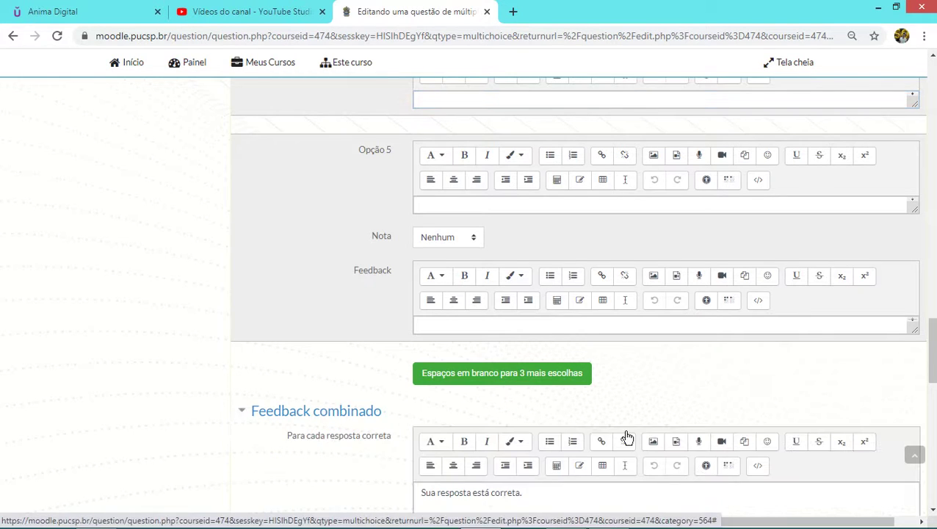
left_click_drag(931, 334, 933, 353)
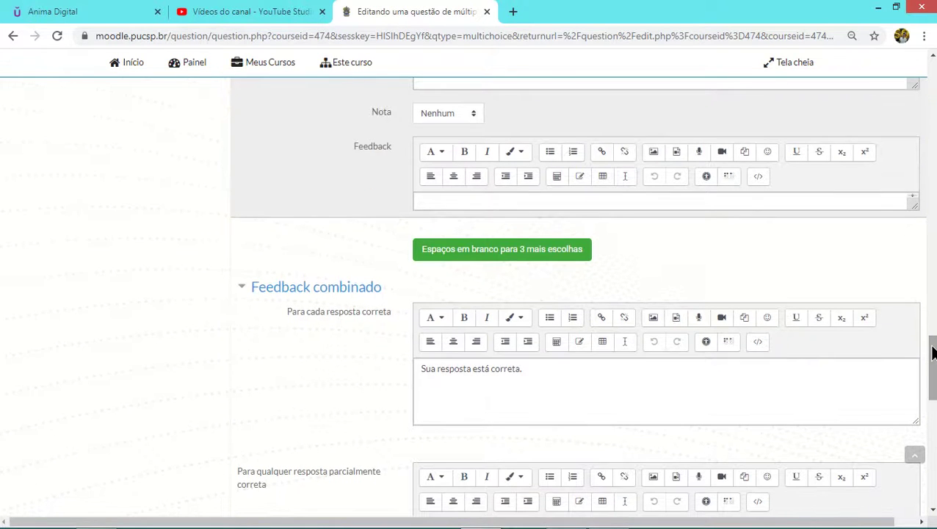
left_click(553, 371)
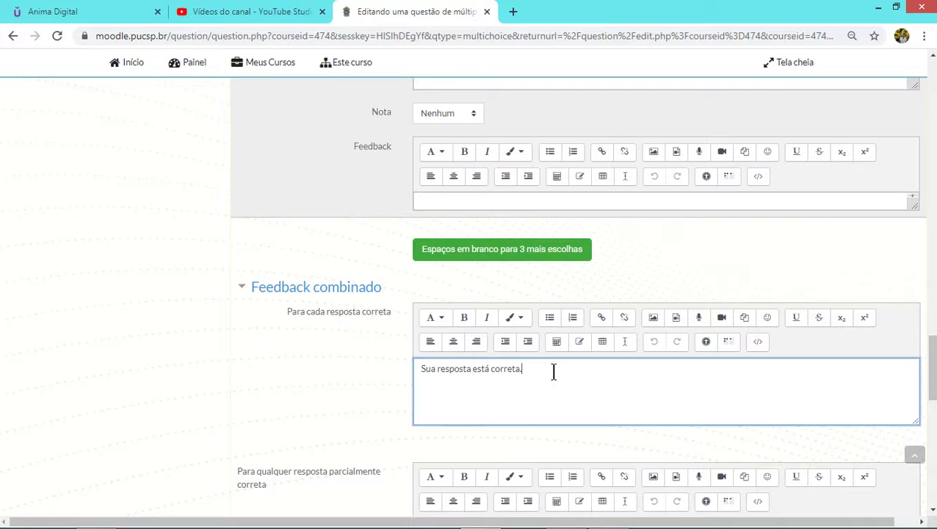
key("BackSpace")
type(", continue estudam")
key("BackSpace")
type("ndo sempre.")
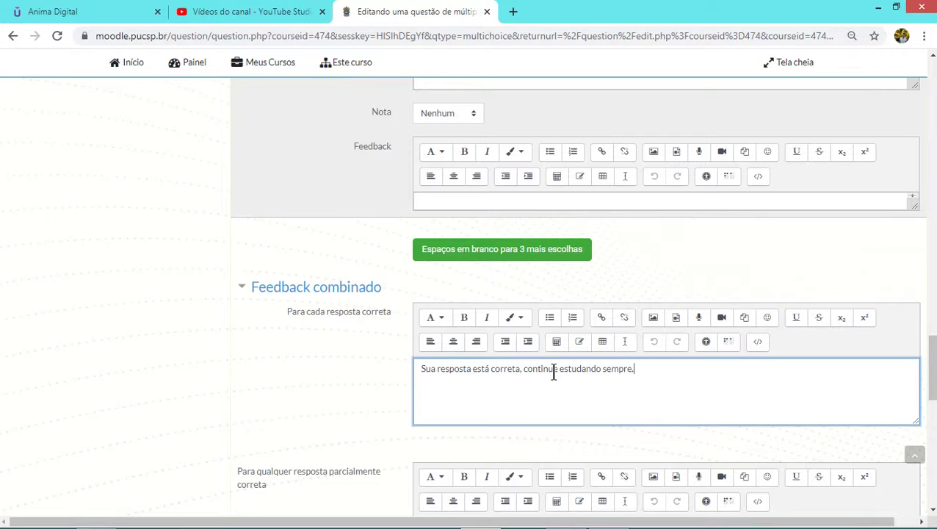
Clear the combined feedback message for partially correct answers
scroll(553, 371, "down", 2)
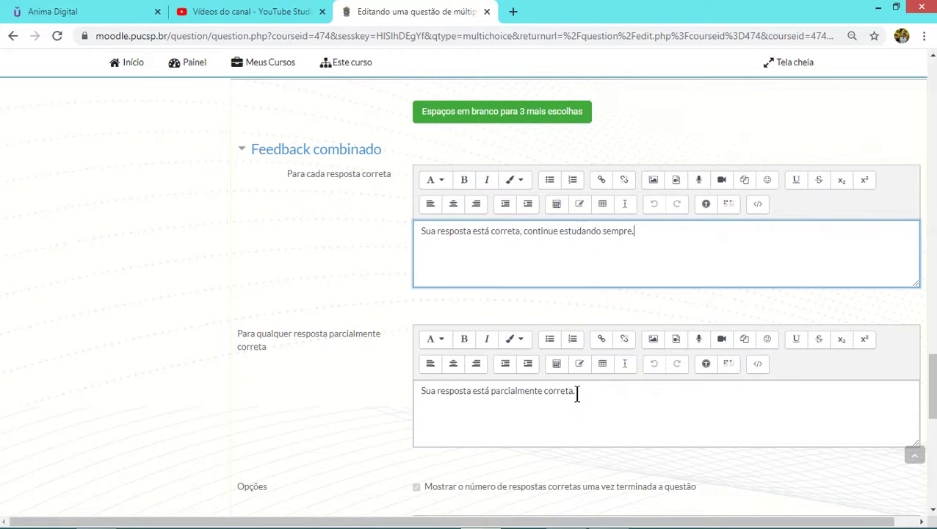
left_click_drag(577, 394, 420, 398)
key("BackSpace")
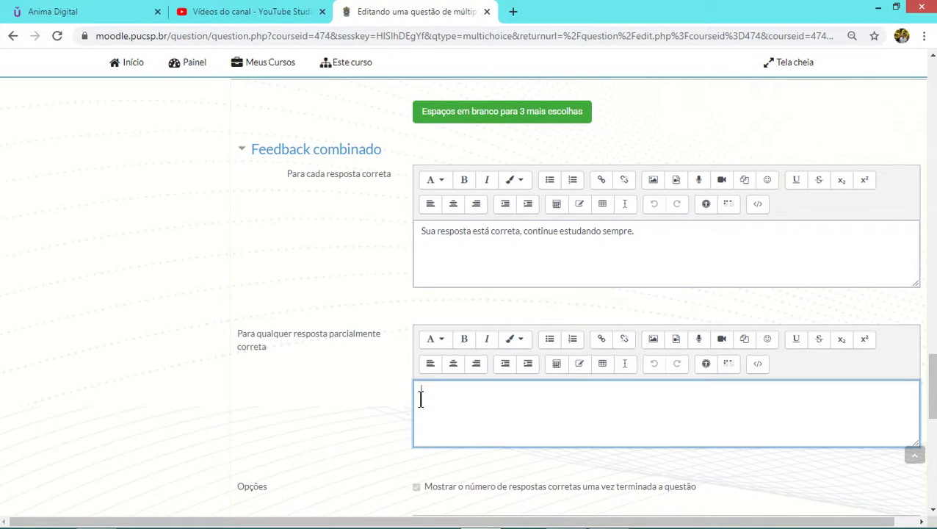
Change the incorrect-answer feedback to "Sua resposta está incorreta, estude mais!" and save the question
scroll(420, 397, "down", 3)
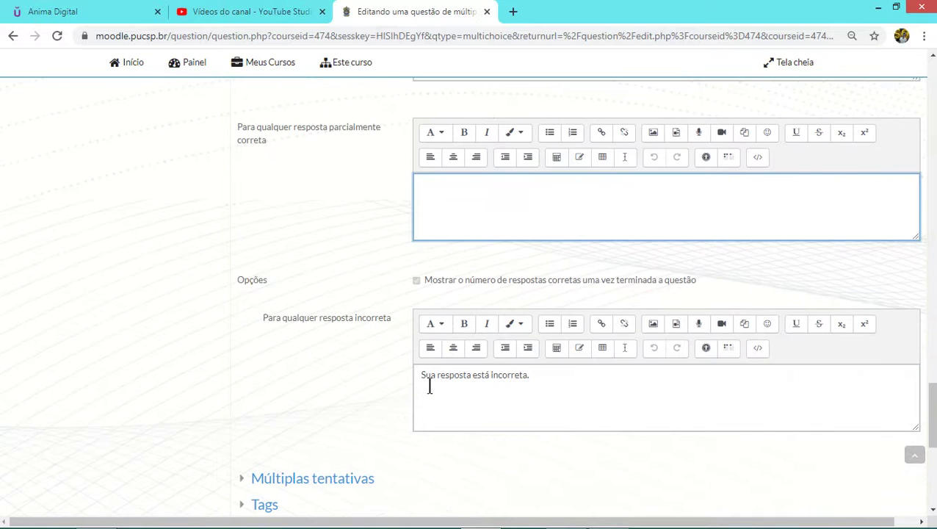
left_click(535, 376)
key("BackSpace")
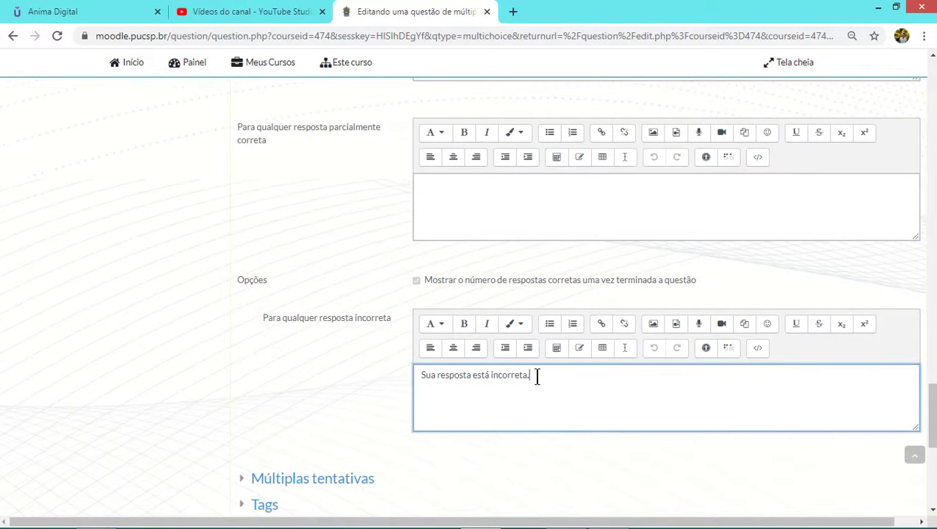
type(", estude")
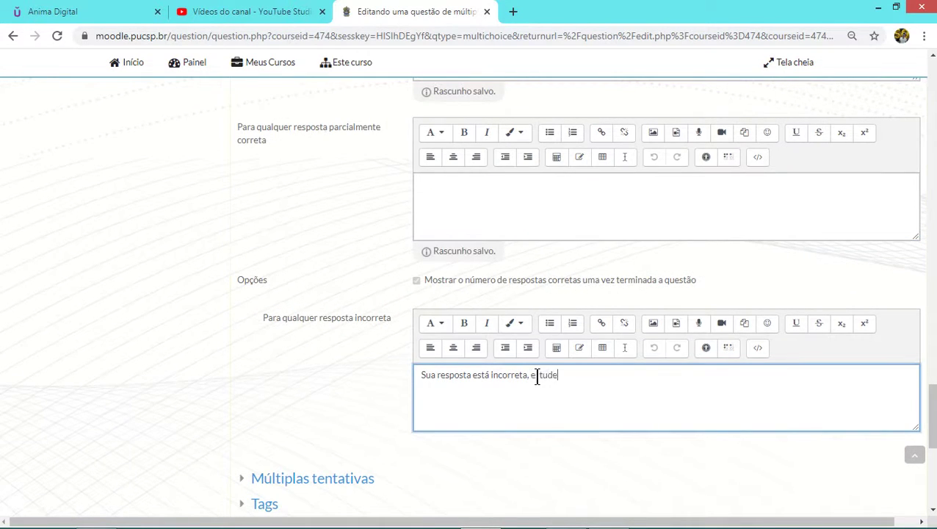
type(" mais!")
scroll(555, 366, "down", 2)
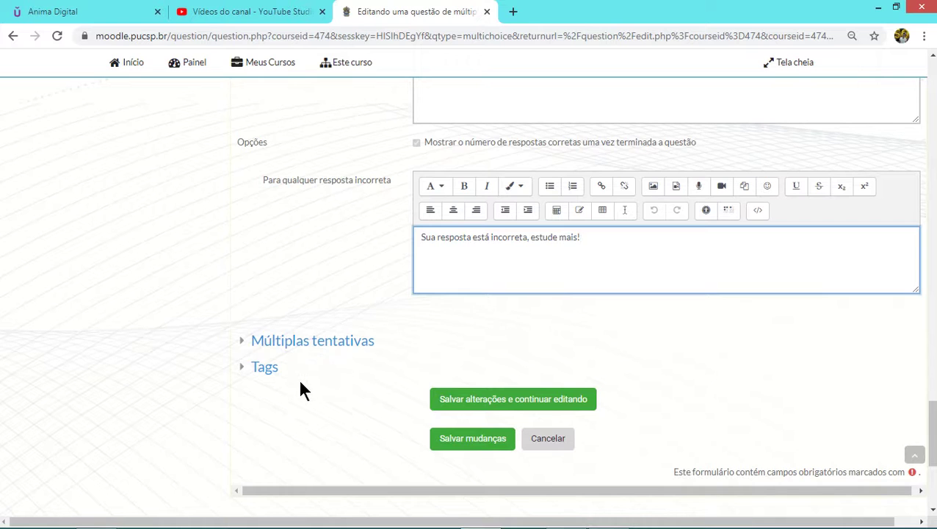
left_click(458, 442)
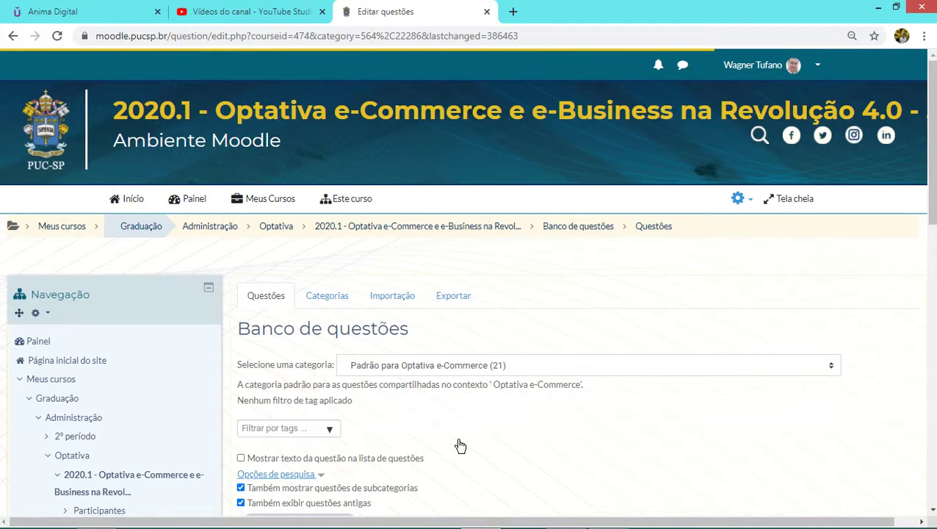
Open the preview of the question "Questão Treino 1" from the question bank list
scroll(461, 446, "down", 4)
scroll(464, 439, "down", 4)
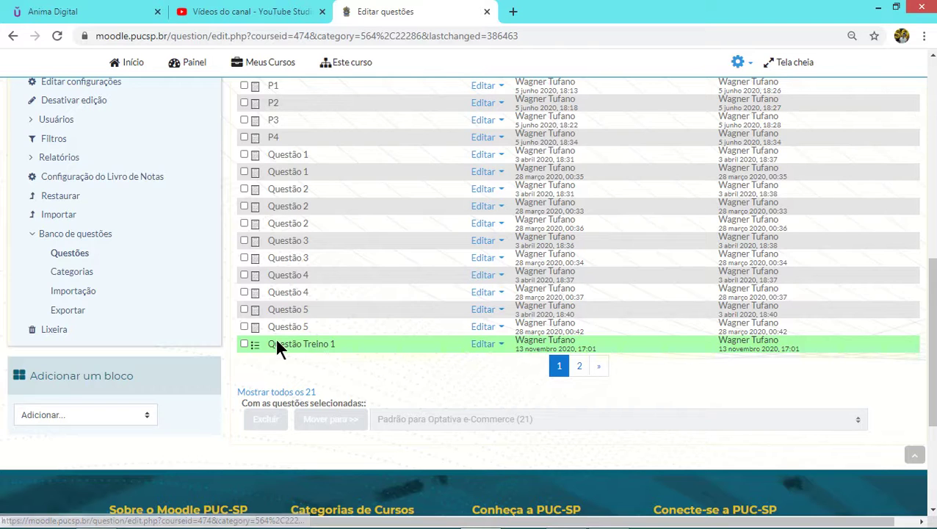
left_click(477, 344)
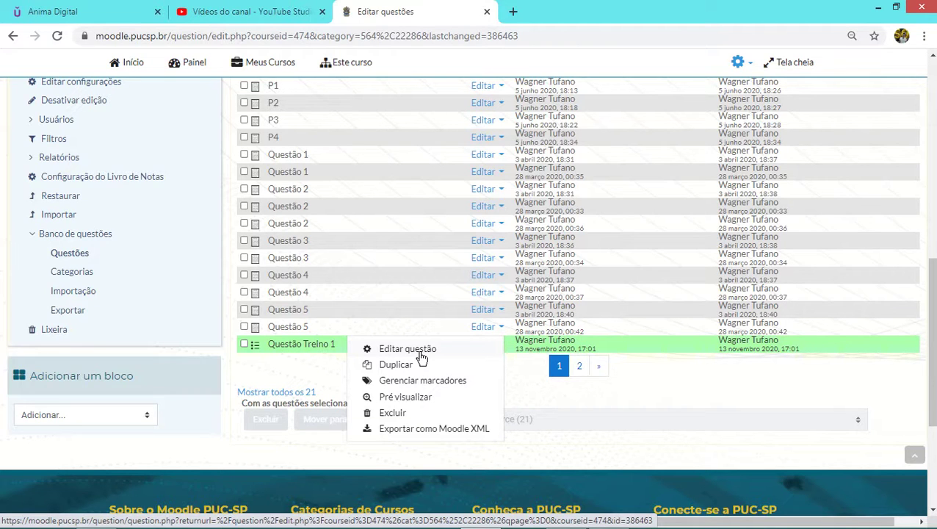
left_click(400, 400)
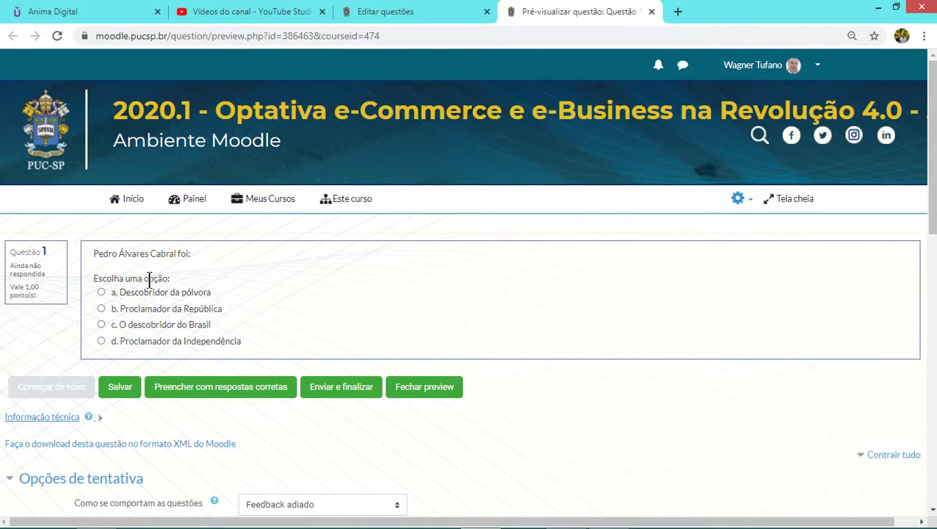
Answer the previewed question with "Proclamador da Independência" and submit and finish the attempt
left_click(101, 342)
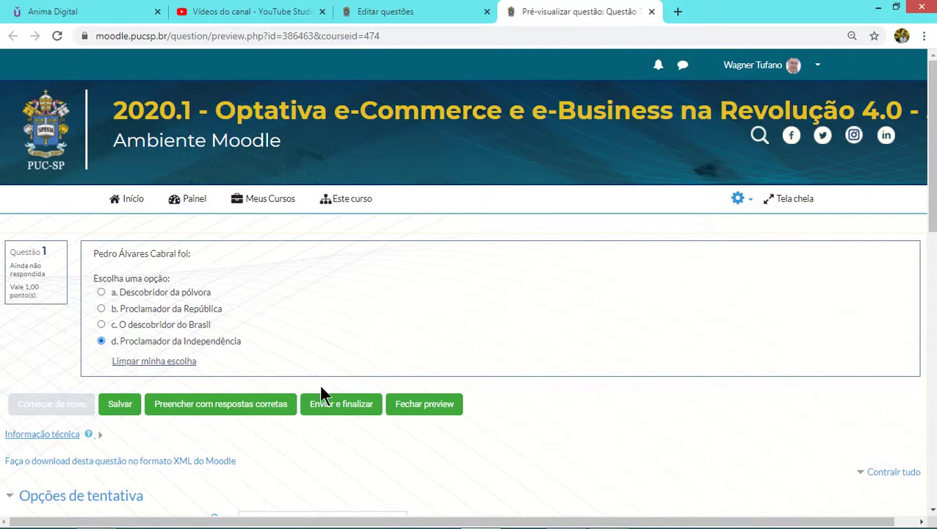
left_click(345, 406)
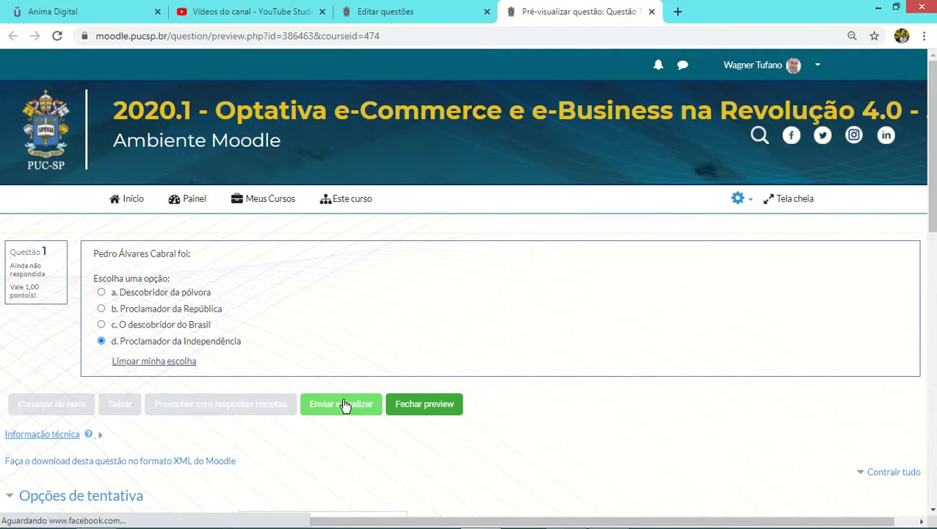